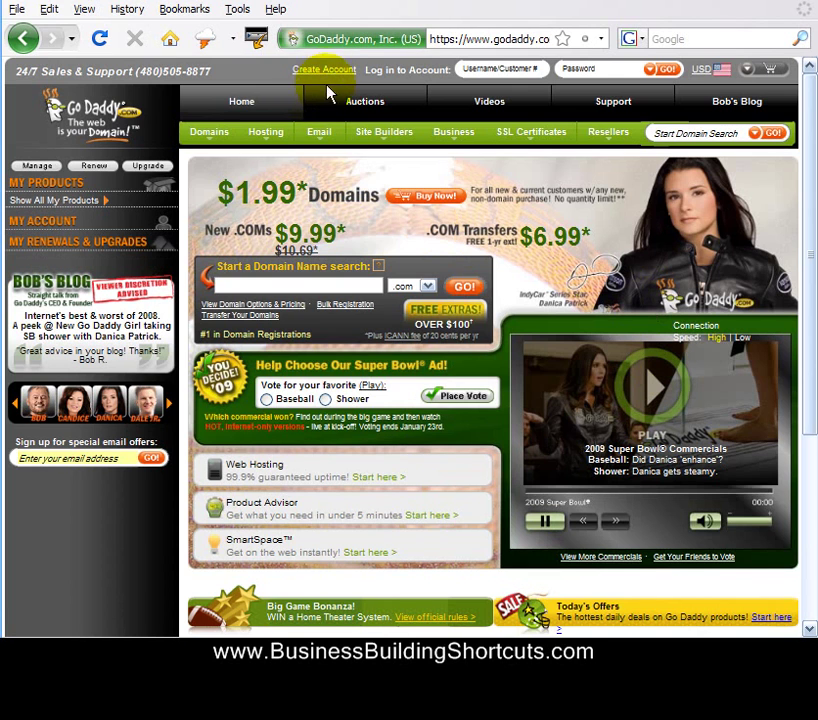
Log in to the existing customer account.
mouse_move(327, 79)
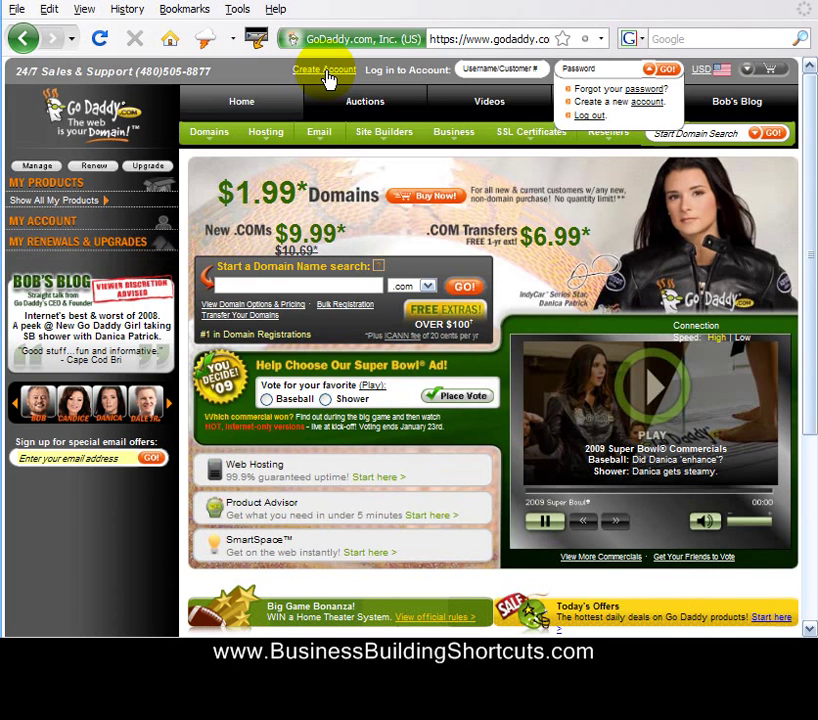
left_click(515, 69)
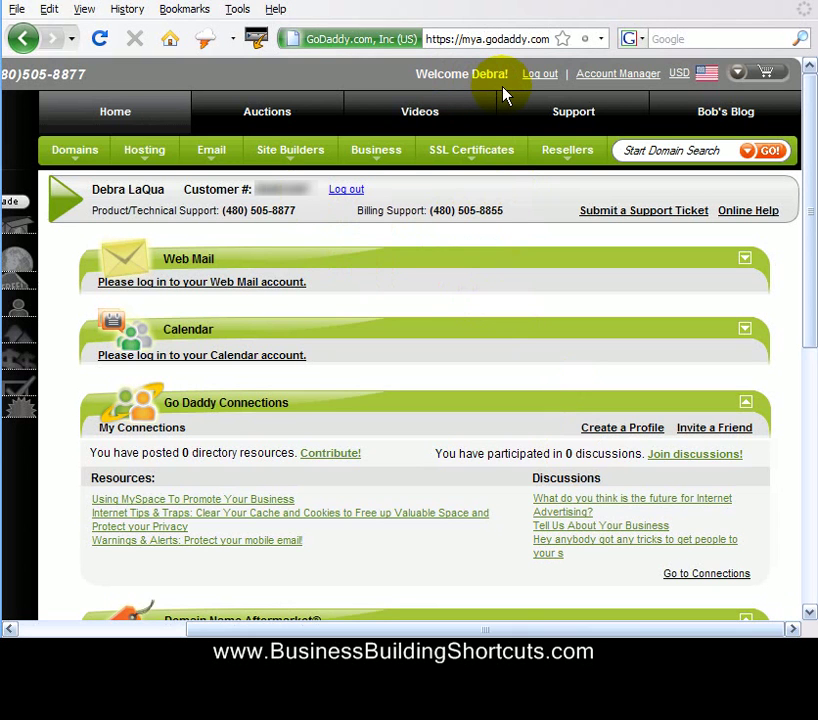
Run a domain name search for diettips.
left_click(655, 151)
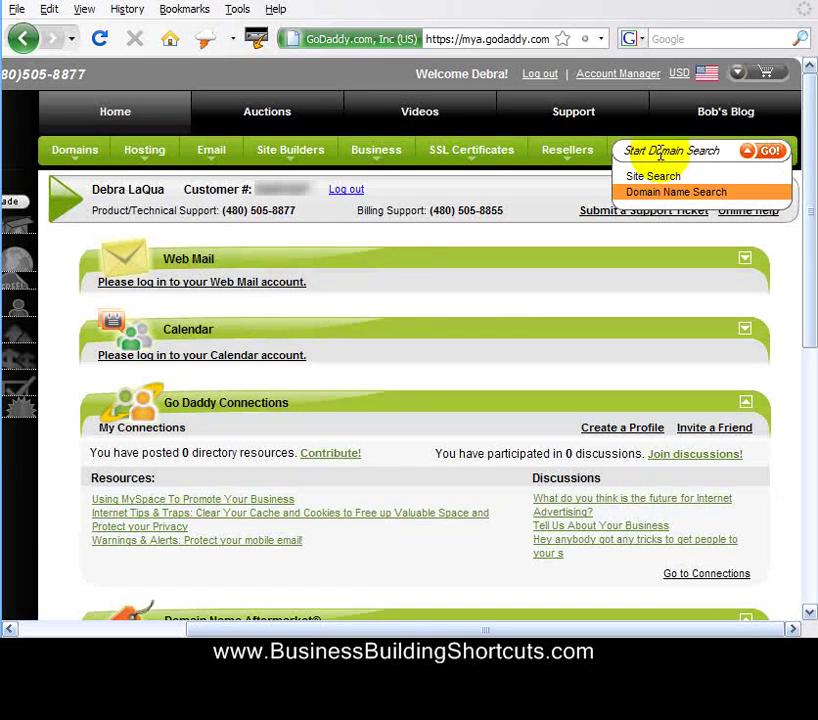
left_click(660, 152)
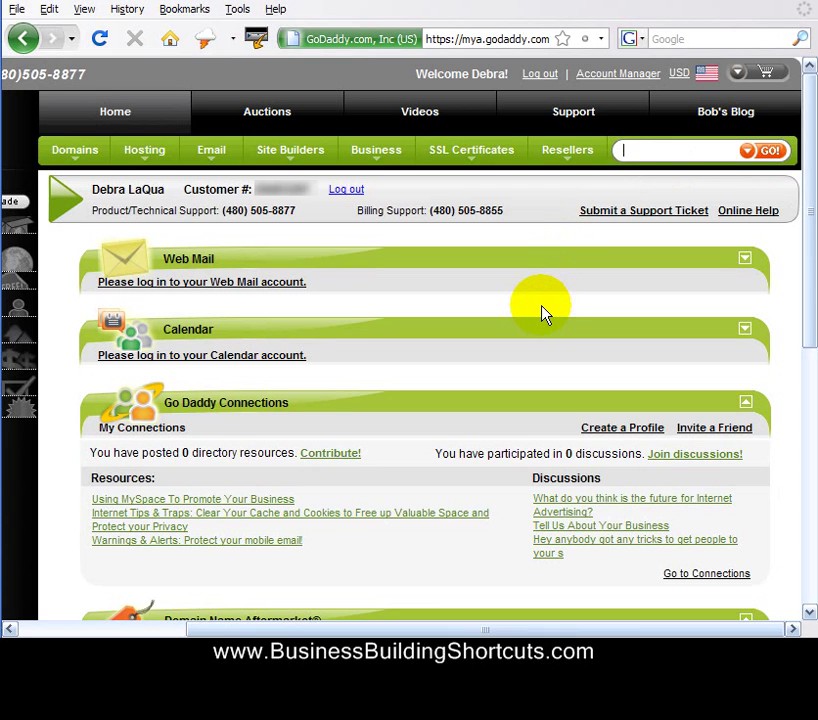
type("diettips")
left_click(769, 155)
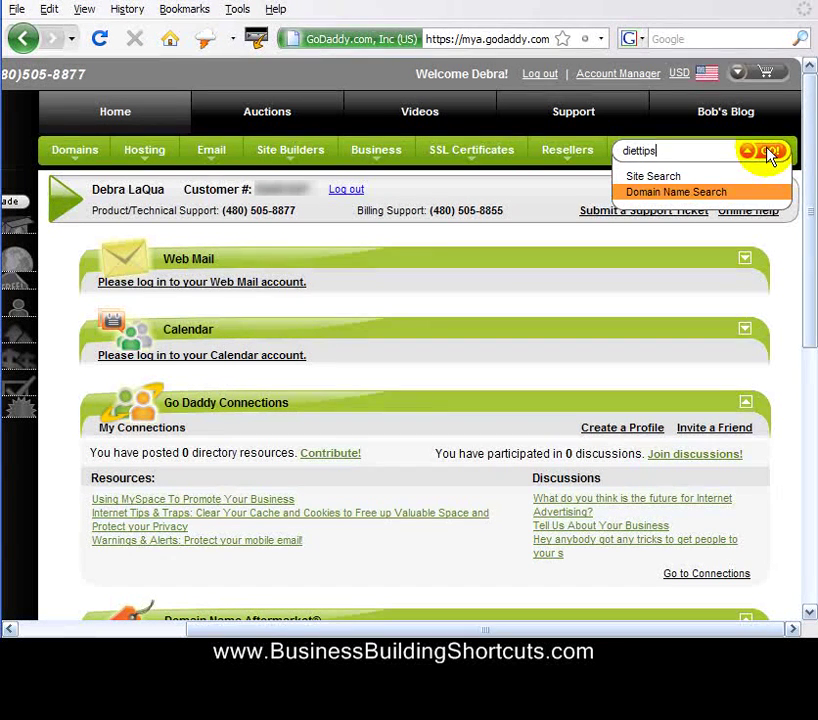
left_click(770, 152)
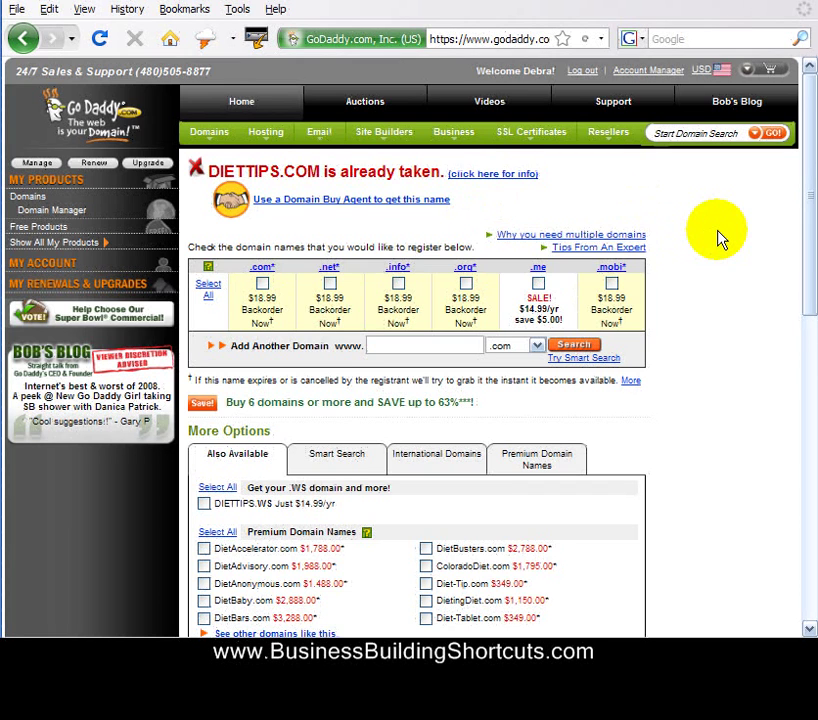
Check the alternatives offered for diettips.com, then run a domain name search for diethassles.
scroll(718, 238, "down", 3)
scroll(718, 238, "down", 1)
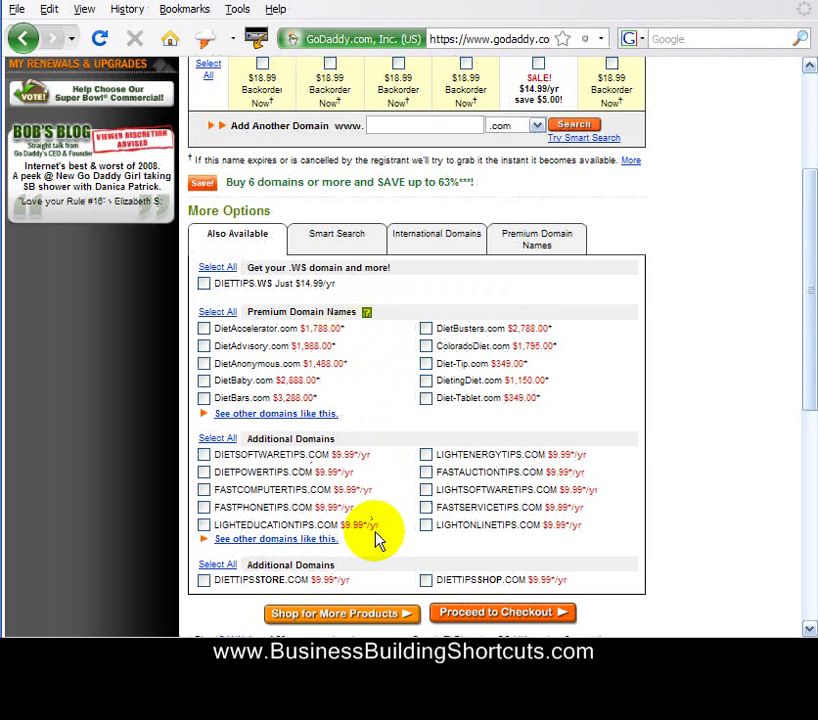
scroll(686, 393, "up", 5)
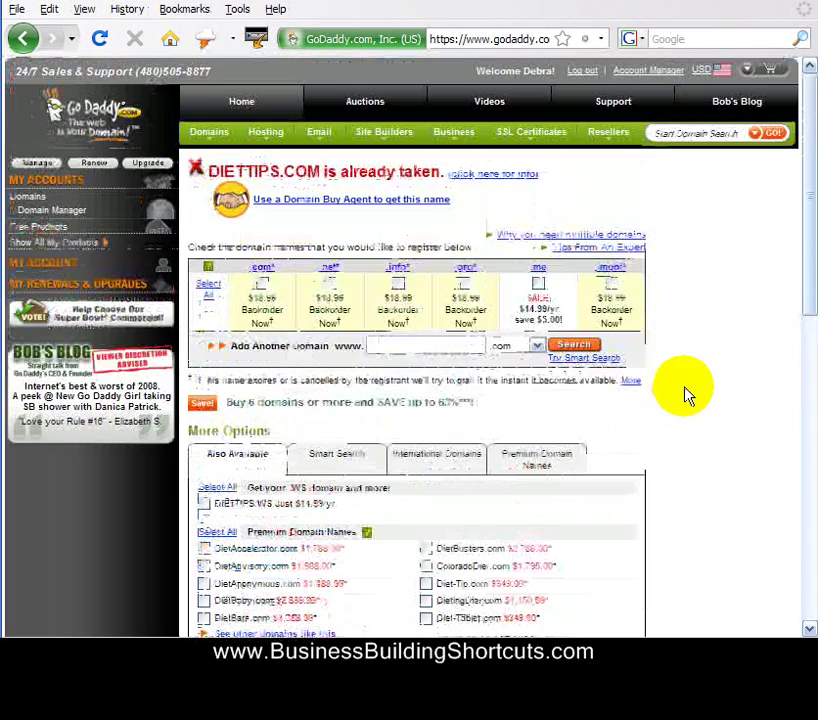
left_click(680, 134)
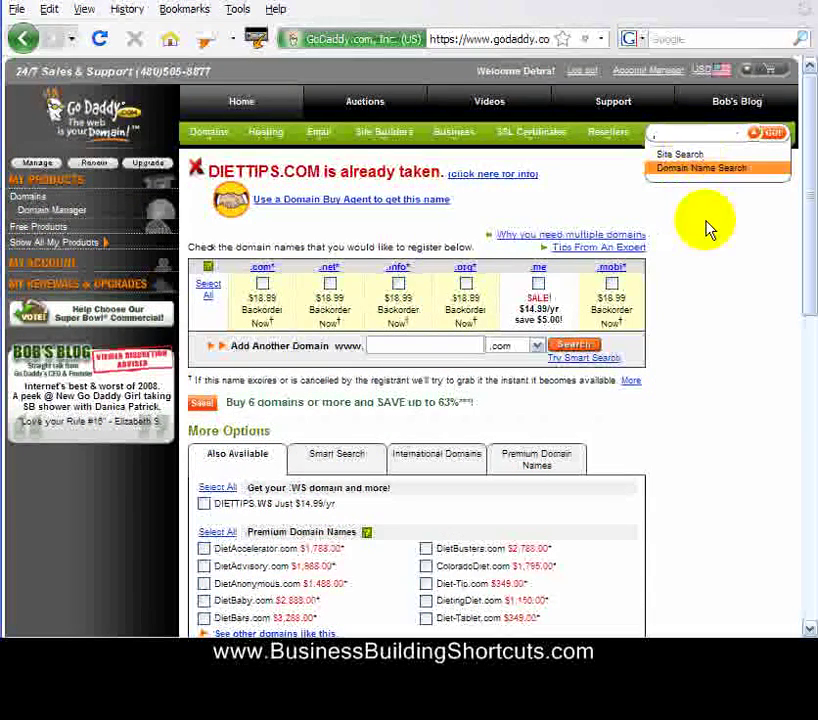
left_click(714, 325)
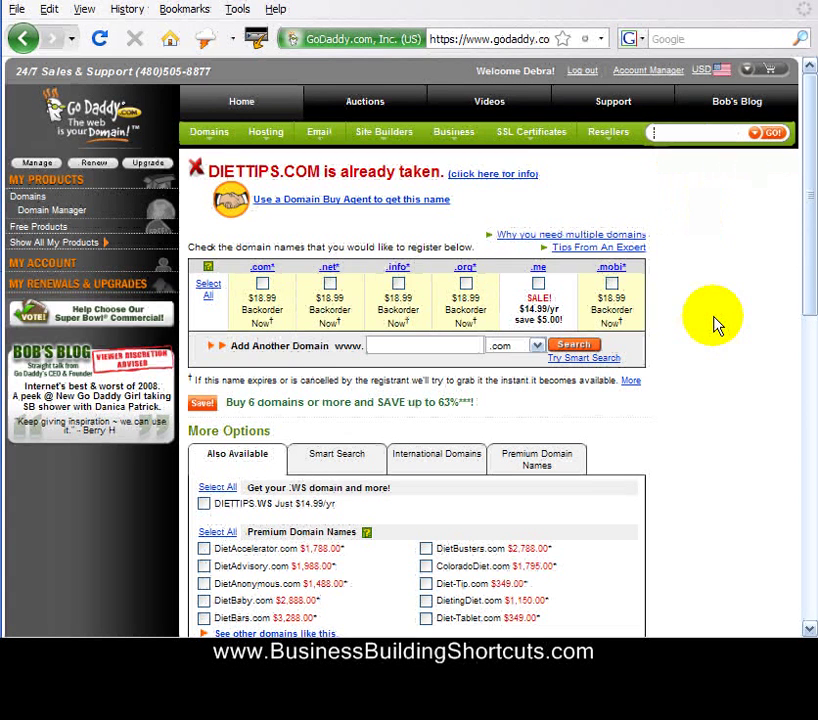
type("diethassles")
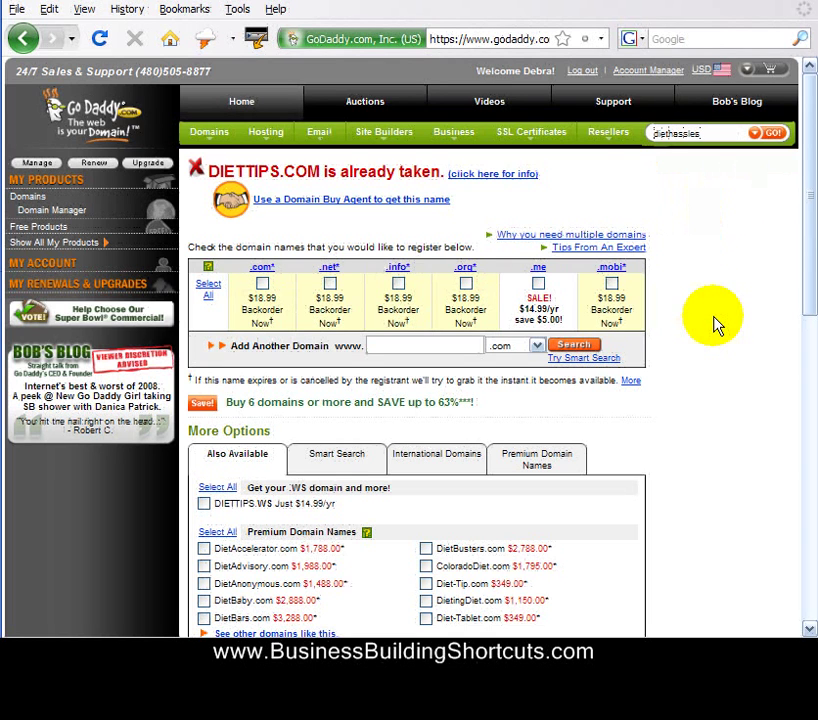
left_click(776, 134)
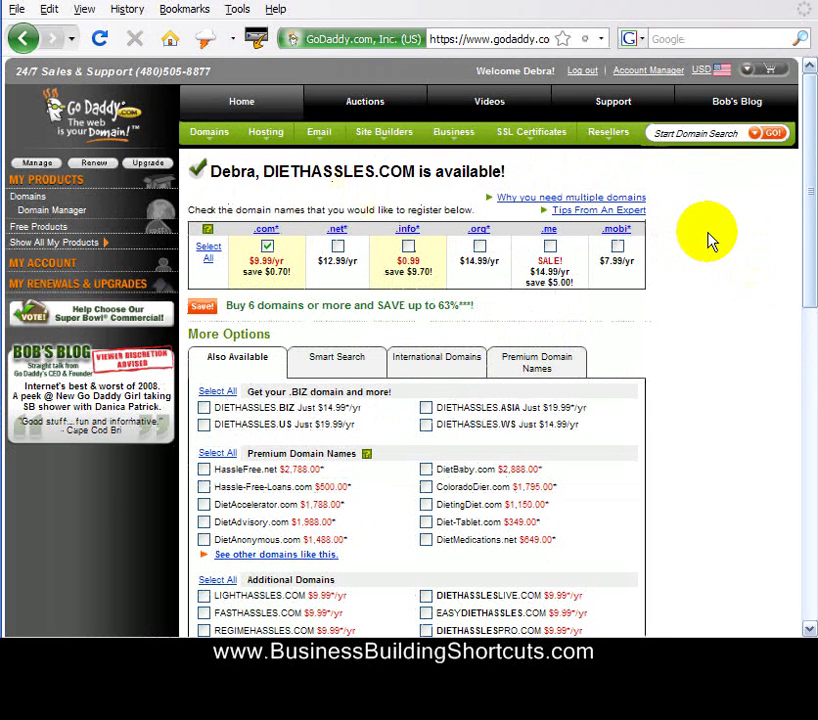
Look through the alternative domain suggestions for diethassles and the extensions offered for adding another domain.
scroll(708, 237, "down", 2)
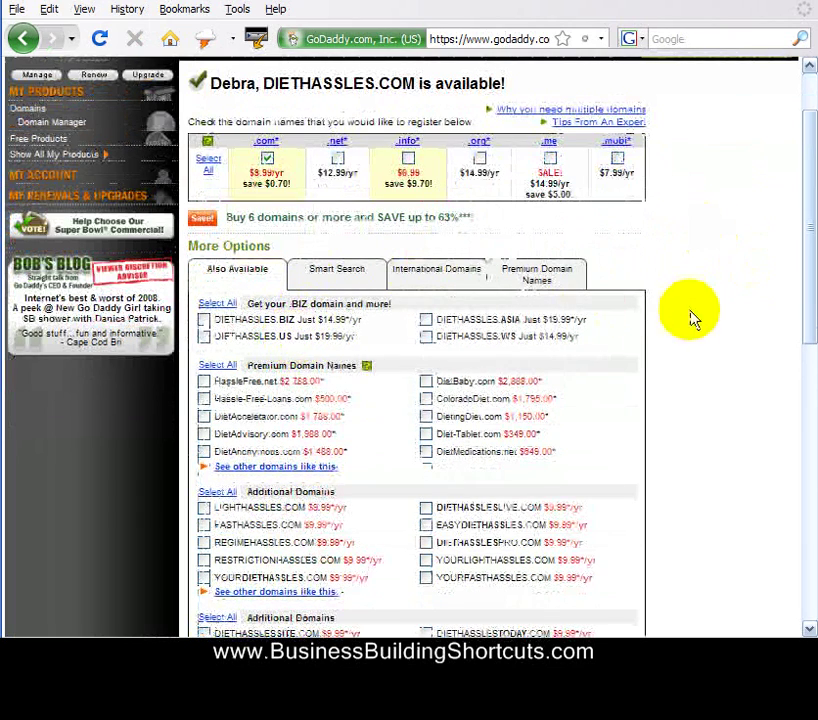
scroll(690, 318, "down", 4)
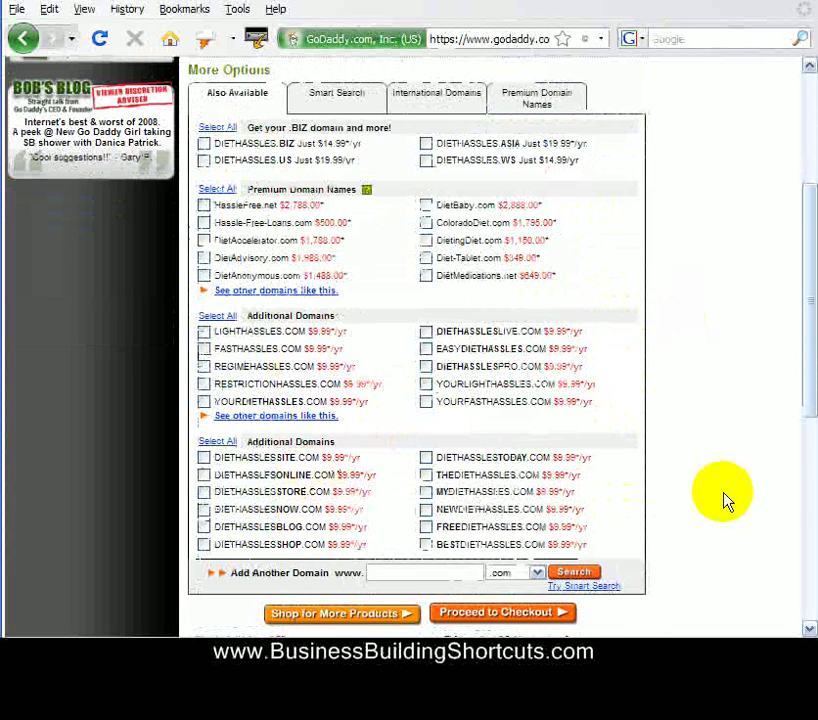
scroll(723, 499, "down", 2)
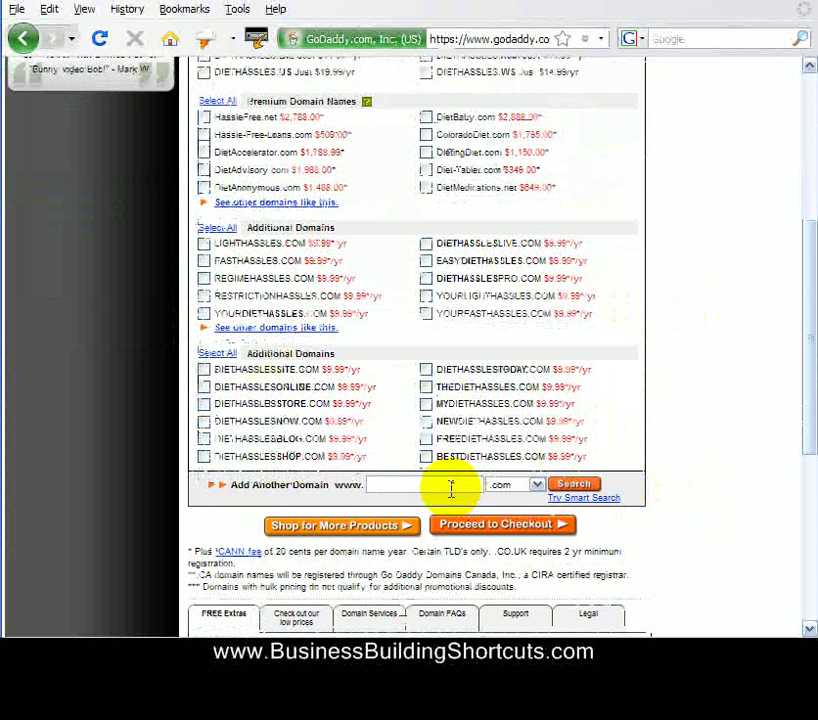
left_click(537, 485)
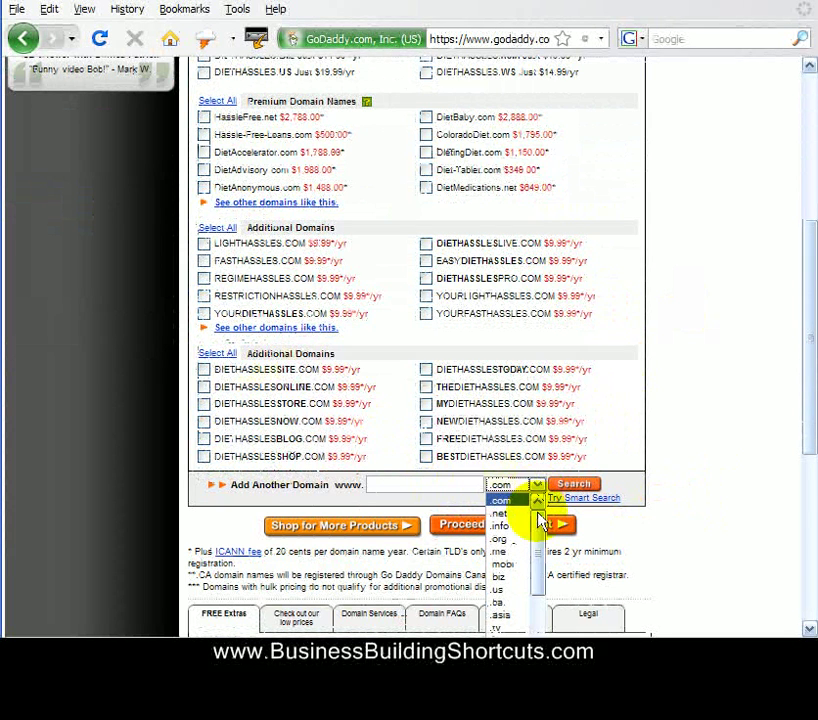
scroll(540, 590, "down", 5)
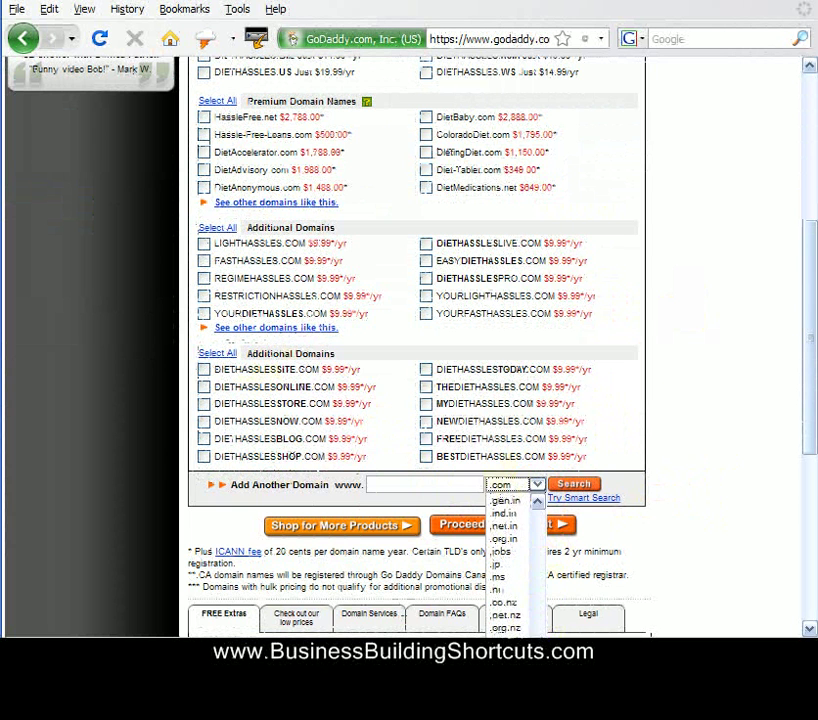
scroll(535, 540, "up", 5)
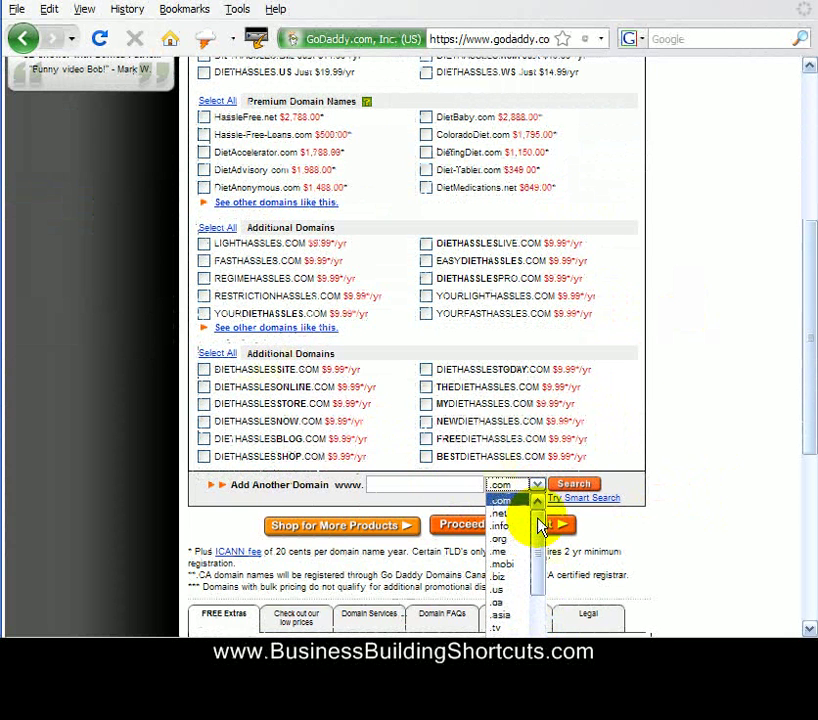
left_click(621, 490)
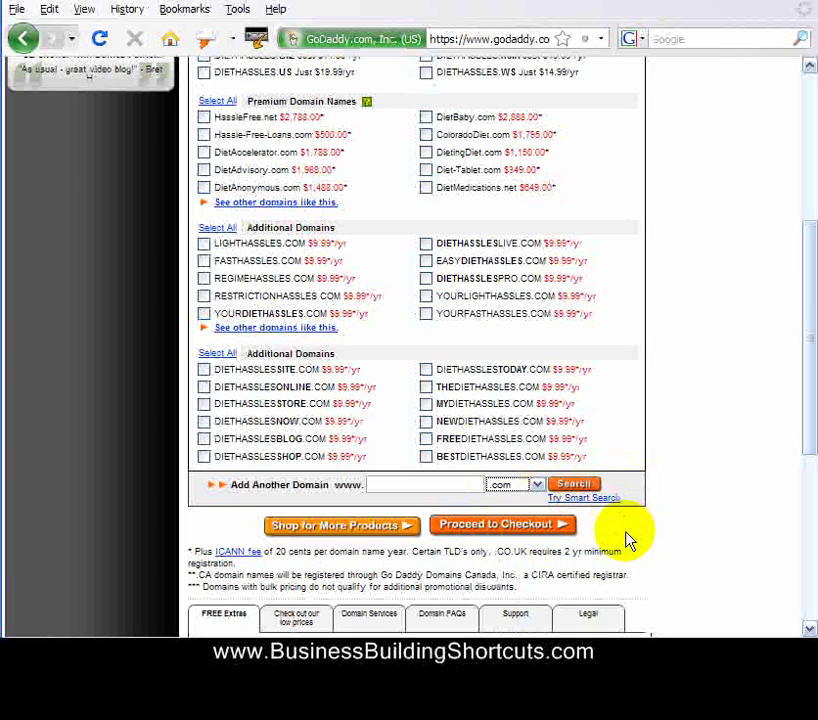
Proceed to checkout with only diethassles.com, declining the Standard and Deluxe domain bundles.
left_click(512, 530)
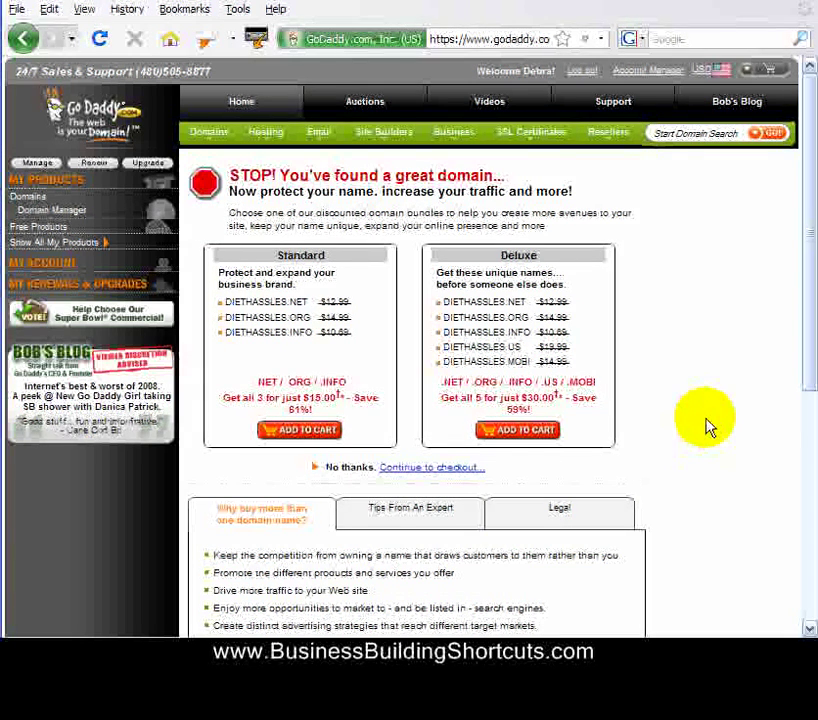
scroll(698, 366, "down", 1)
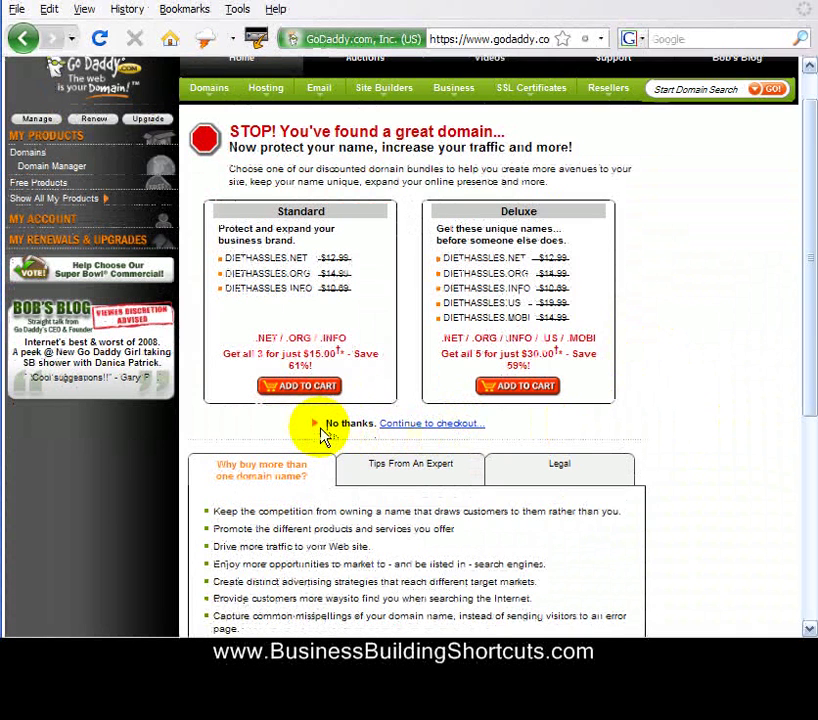
left_click(438, 428)
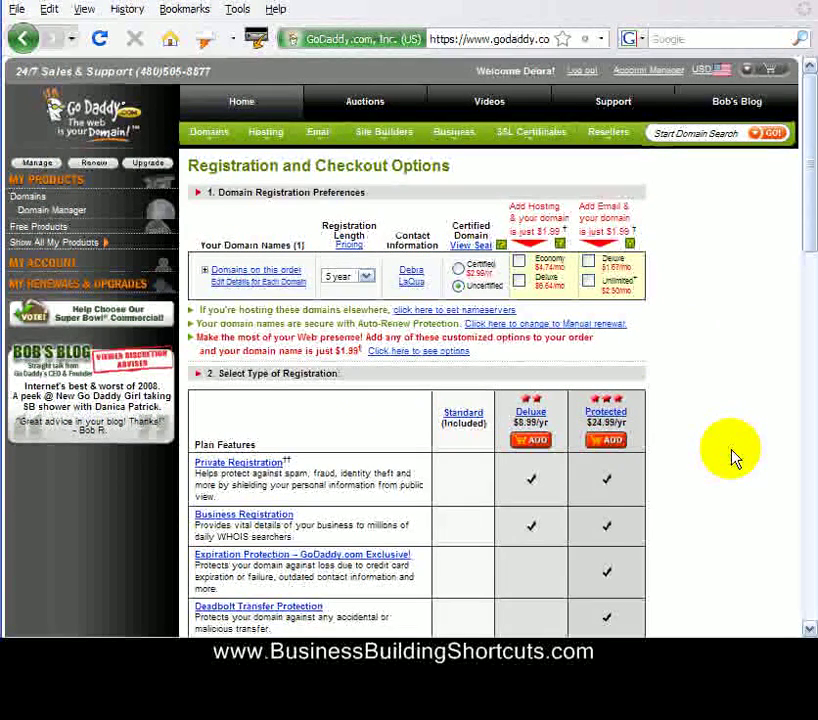
Set the domain's registration length to 1 year.
left_click(366, 279)
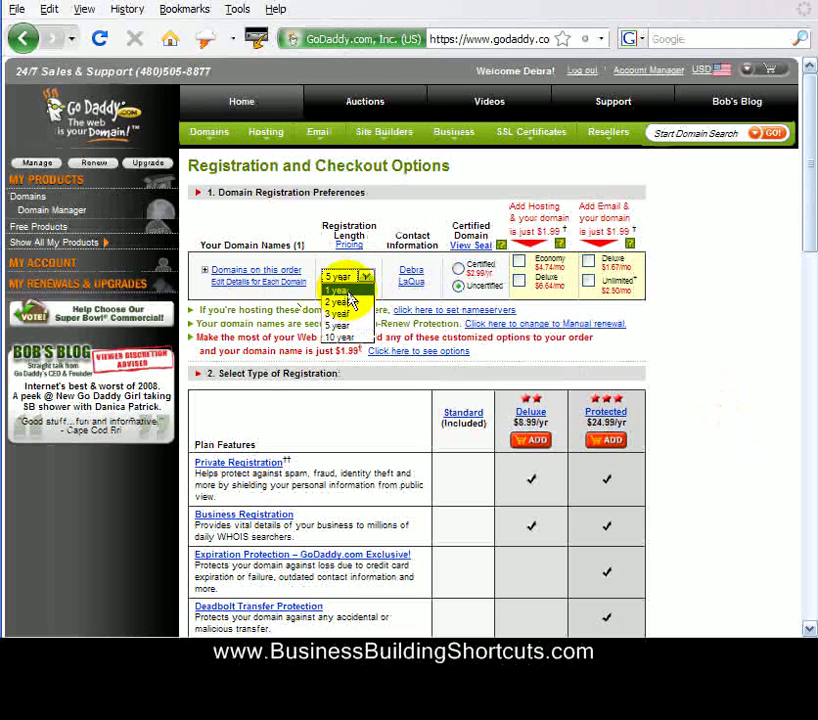
left_click(348, 293)
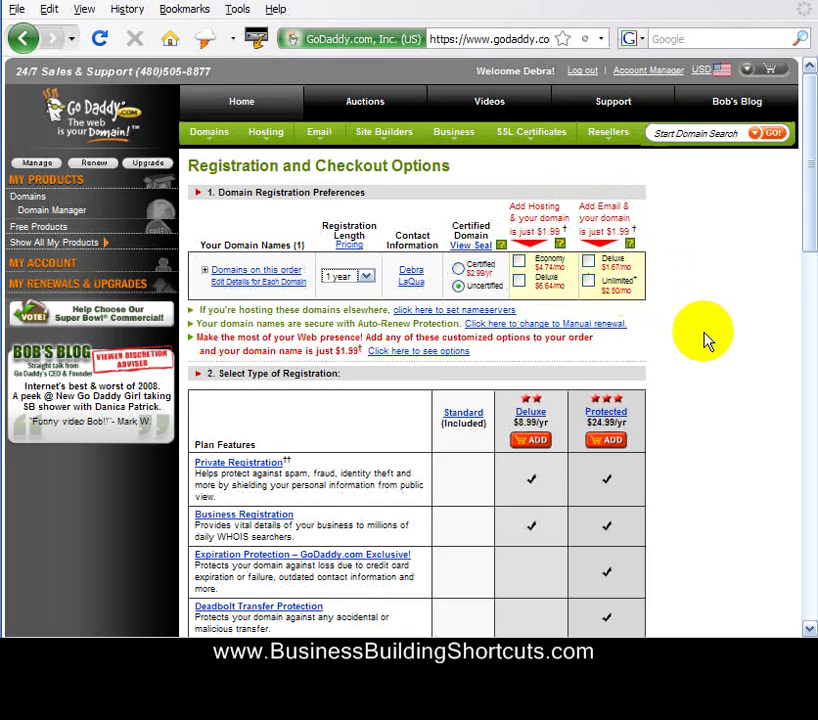
Leave the registration type upgrades and SmartSpace out, set the checkout preference to "No thanks. I'm ready to checkout." and continue to the cart.
scroll(706, 341, "down", 3)
scroll(706, 341, "down", 1)
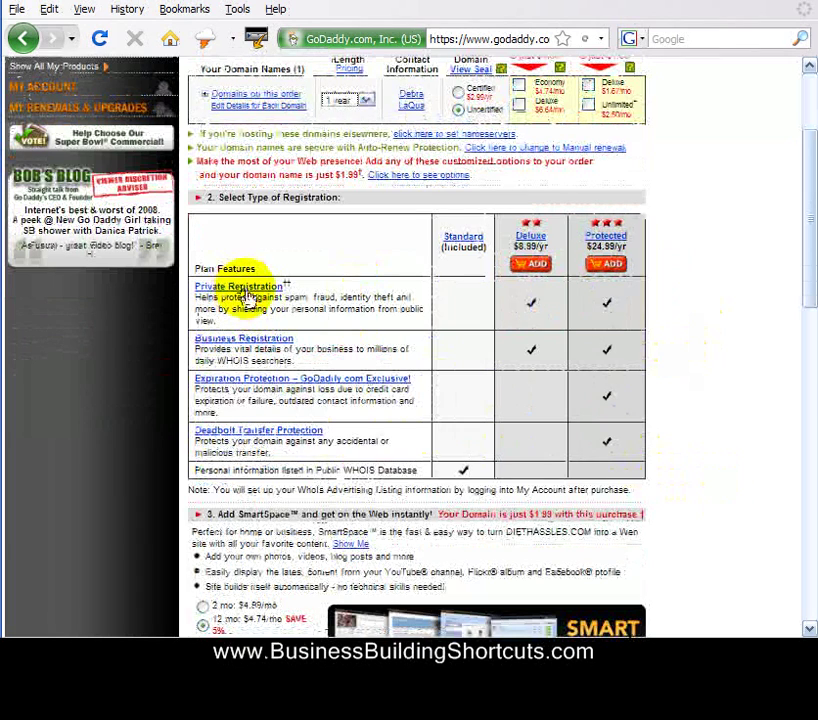
mouse_move(247, 344)
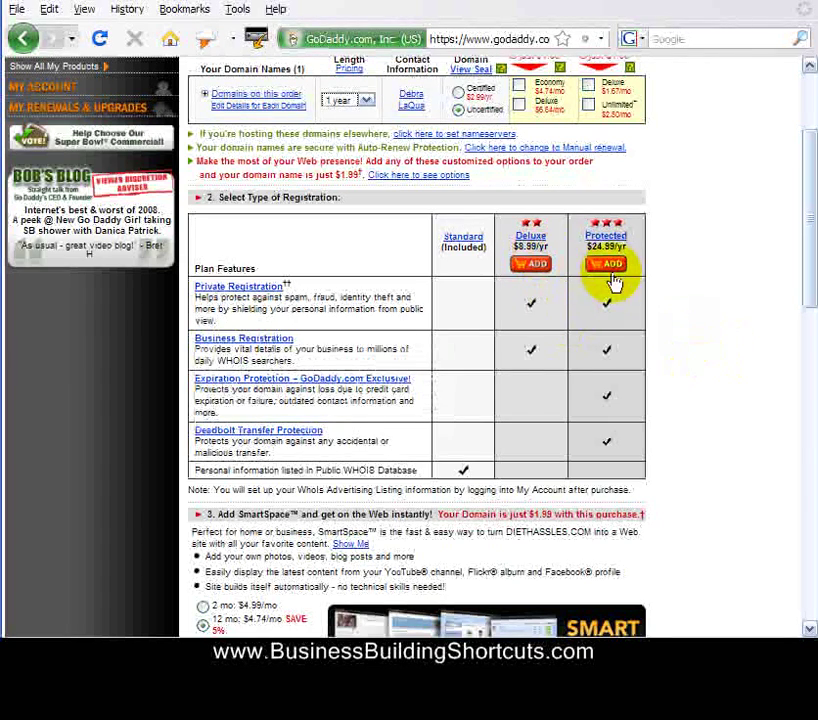
scroll(668, 295, "down", 1)
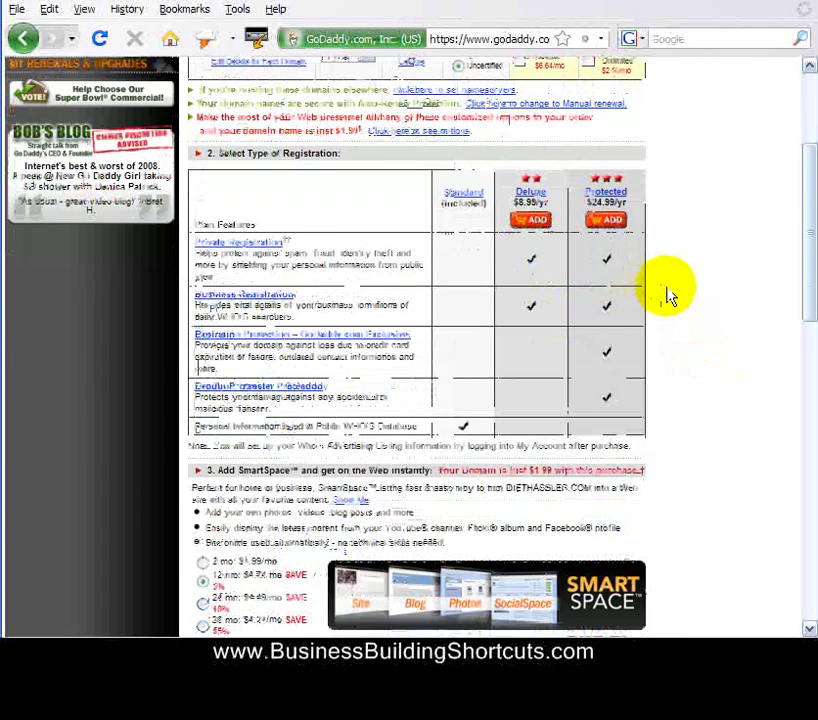
scroll(668, 295, "down", 4)
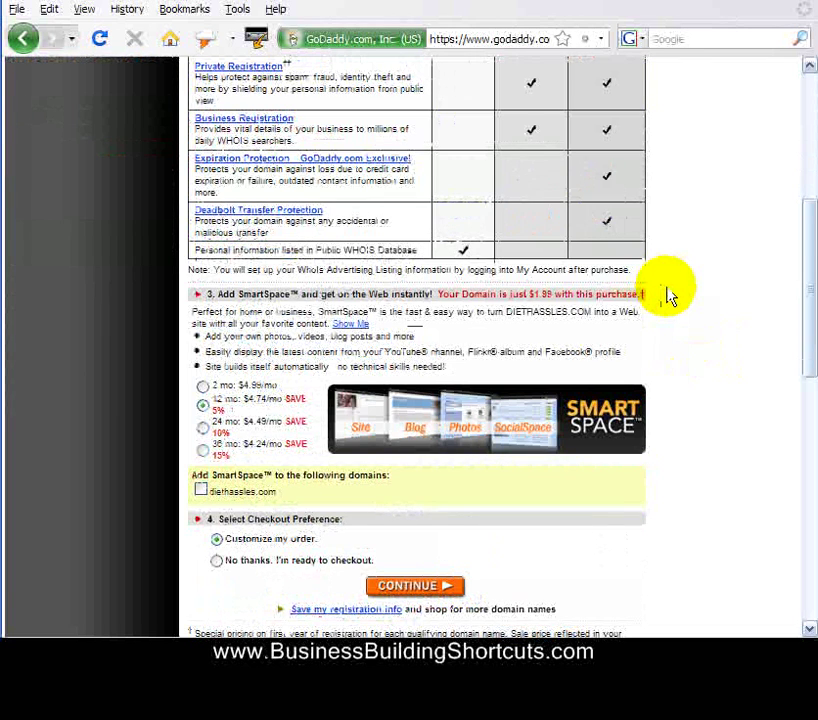
scroll(668, 295, "down", 3)
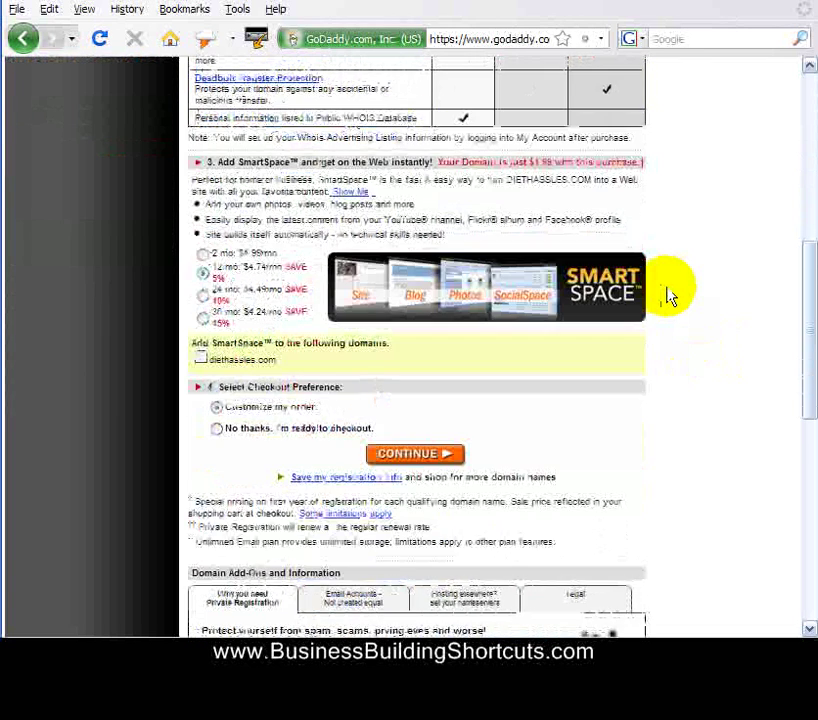
scroll(668, 295, "down", 2)
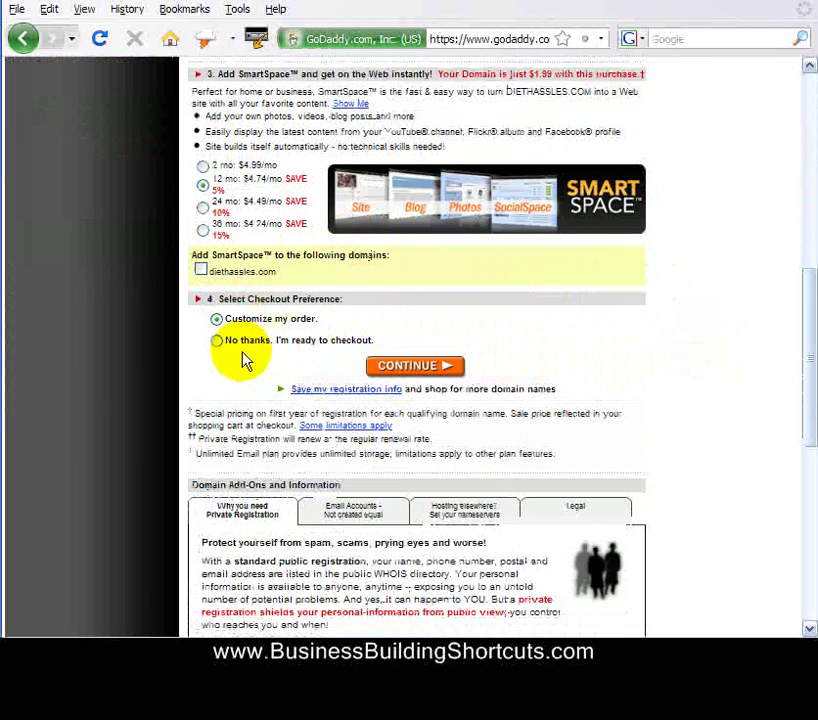
left_click(217, 341)
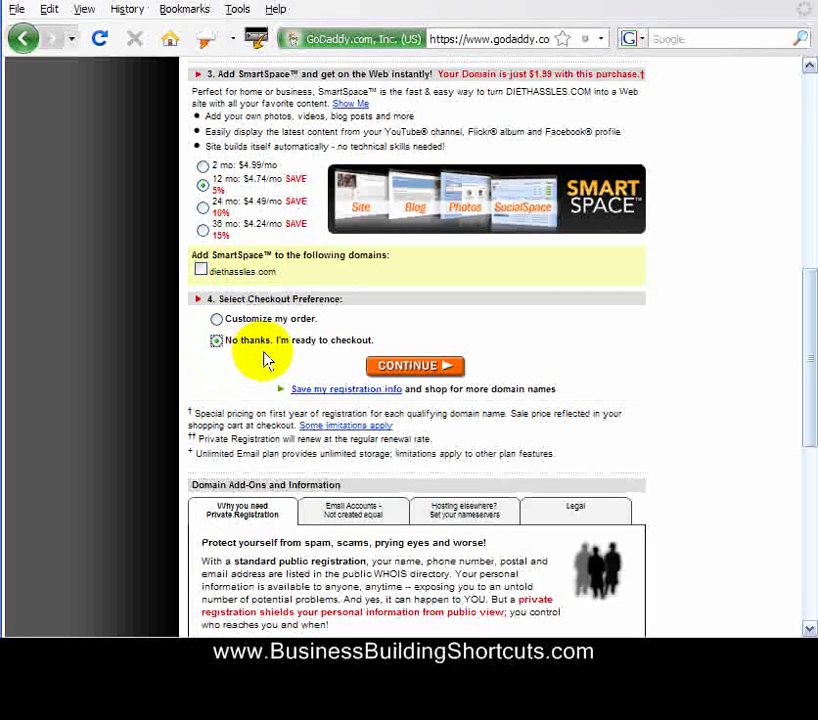
left_click(217, 342)
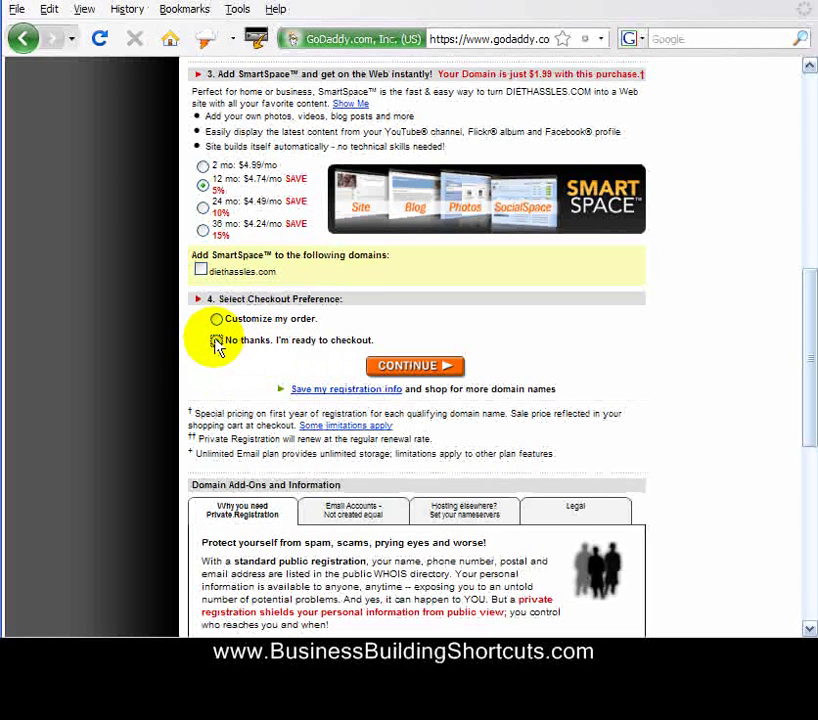
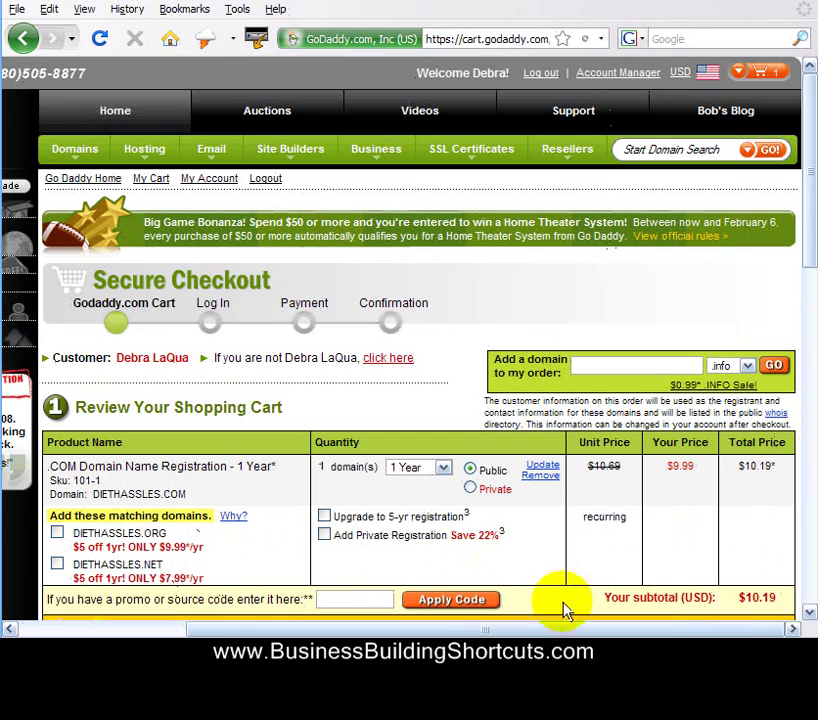
Choose Credit Card as the payment method for the diethassles.com order, leaving the matching domains and cart extras out.
left_click(810, 617)
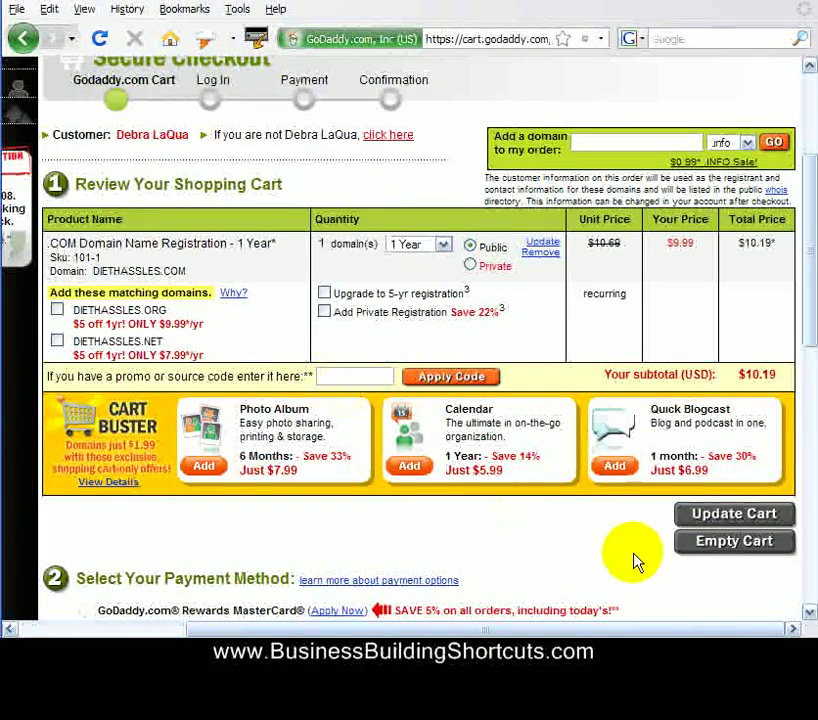
left_click(810, 612)
left_click(810, 612)
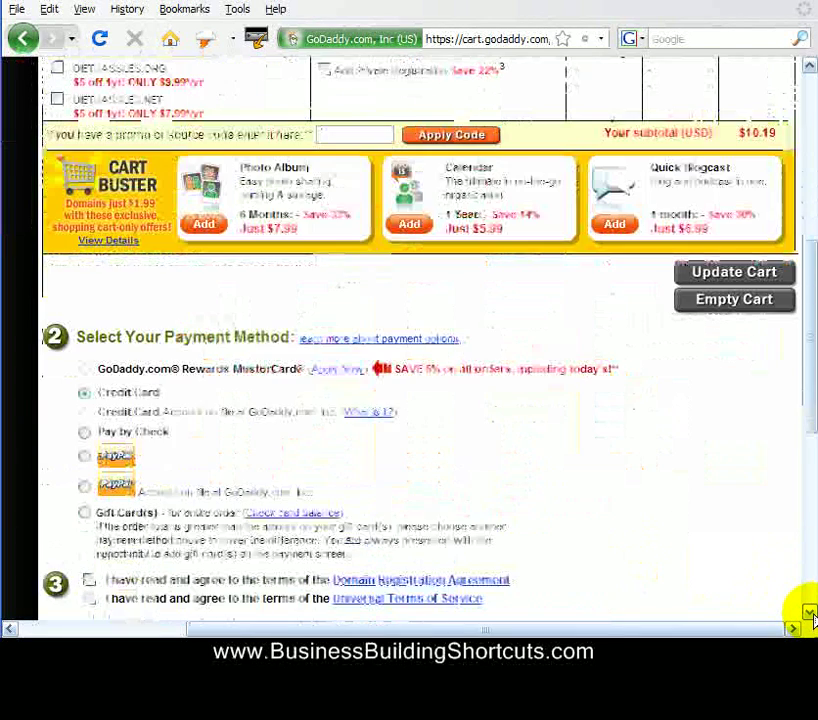
left_click(810, 612)
left_click(810, 612)
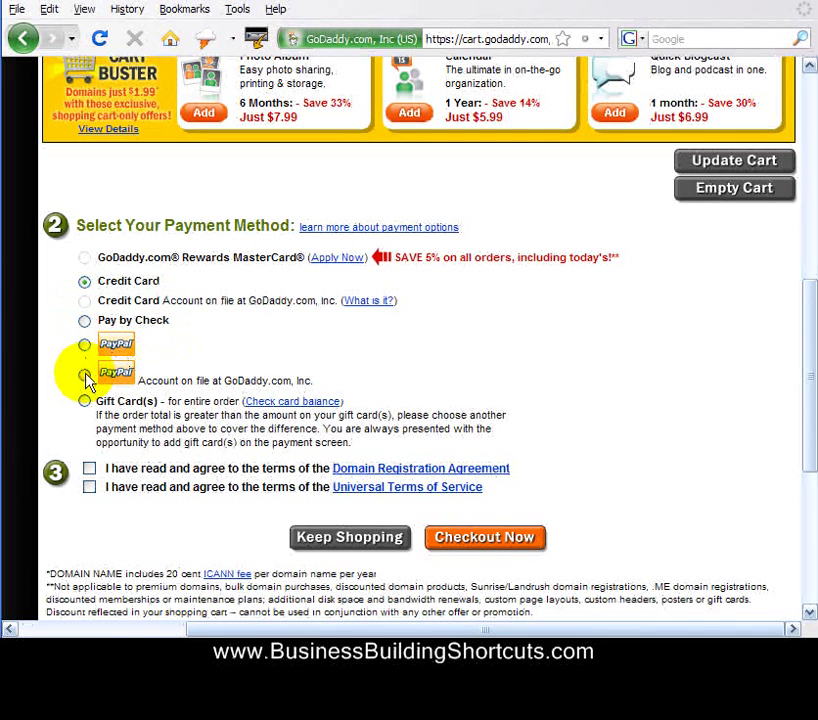
left_click(85, 284)
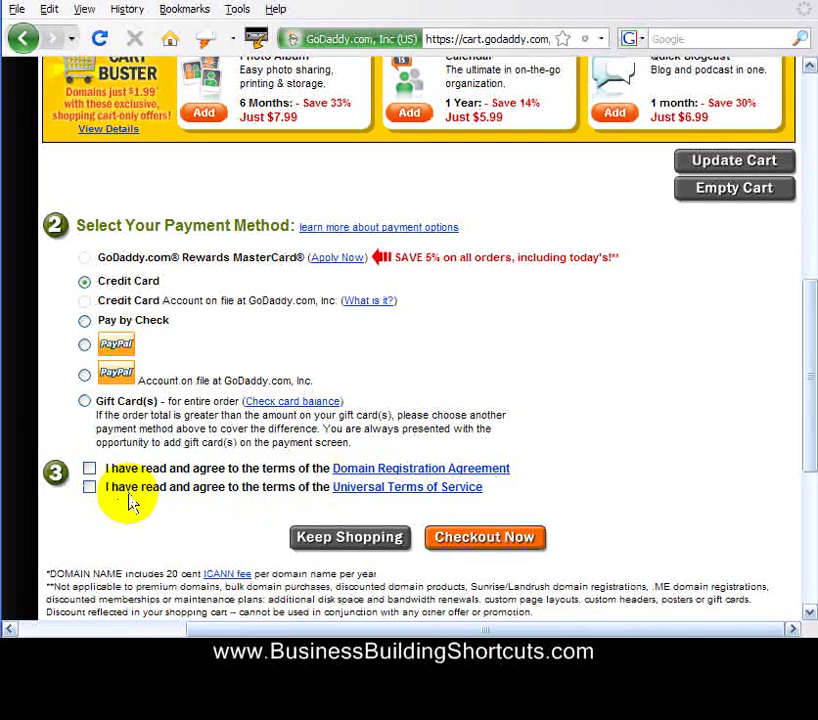
Agree to the Domain Registration Agreement and the Universal Terms of Service, and proceed to the payment page.
left_click(89, 468)
left_click(89, 488)
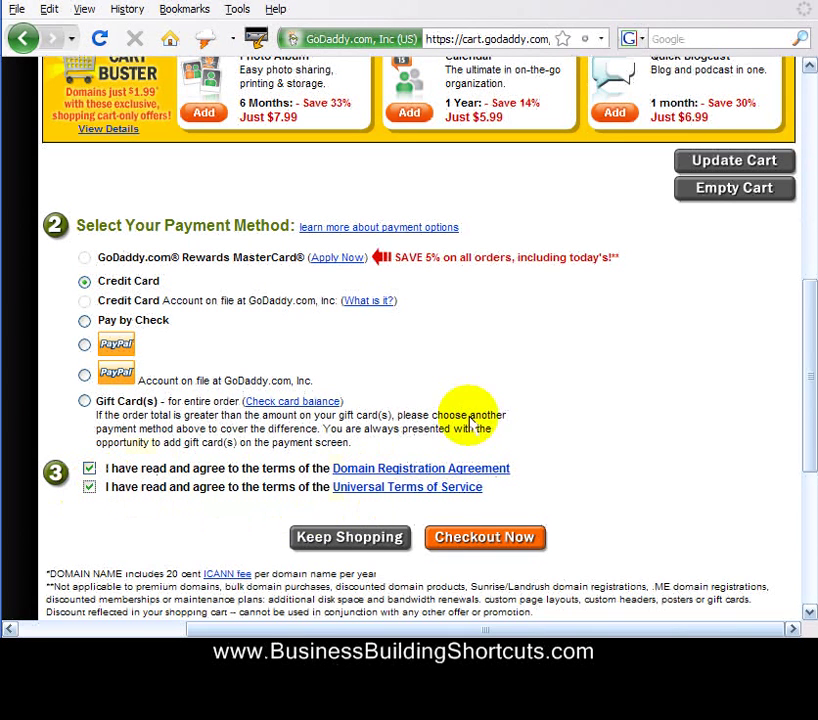
left_click(498, 542)
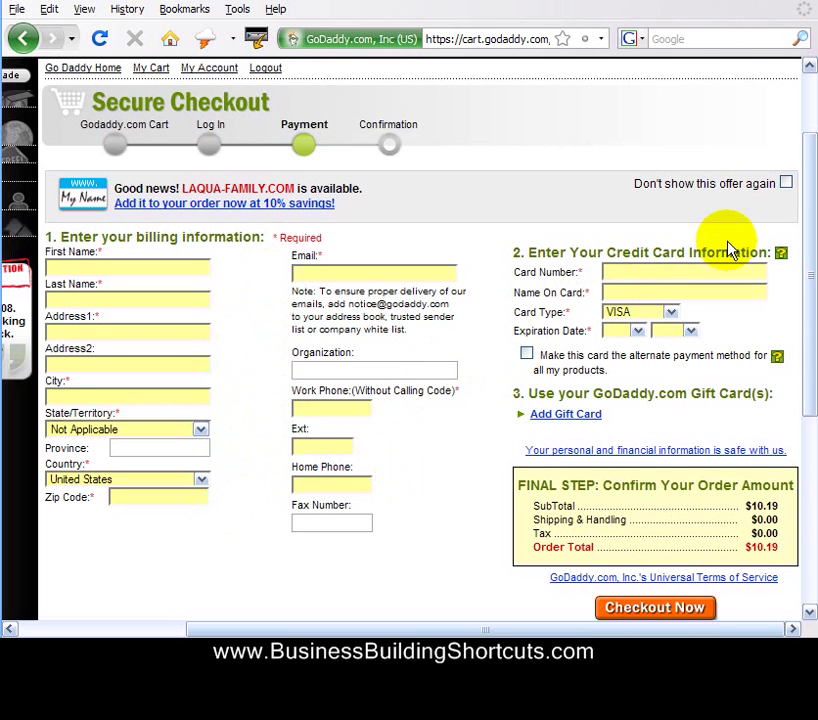
Look through the card type and expiration date choices and the order confirmation section of the payment form.
left_click(670, 314)
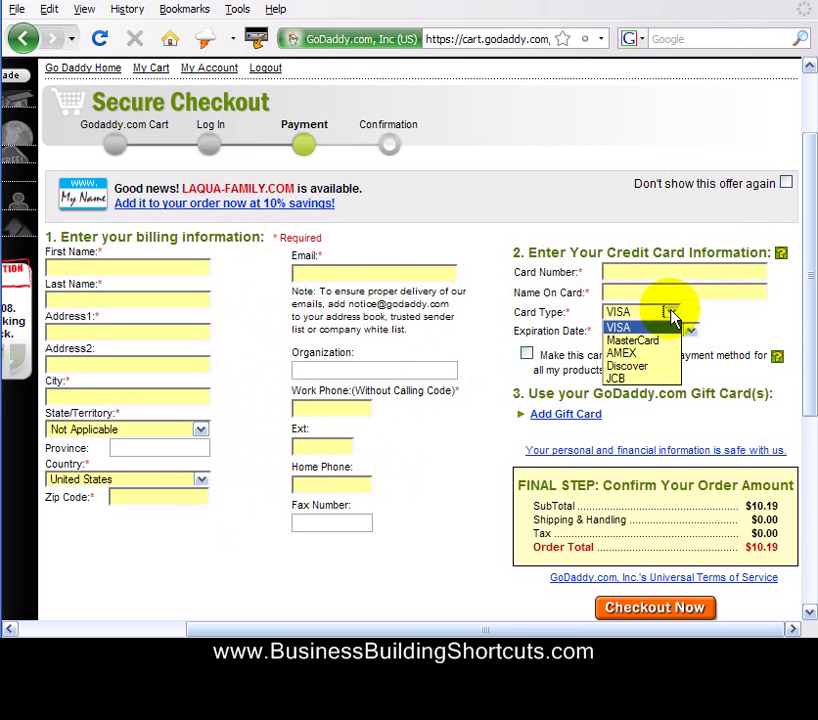
left_click(672, 316)
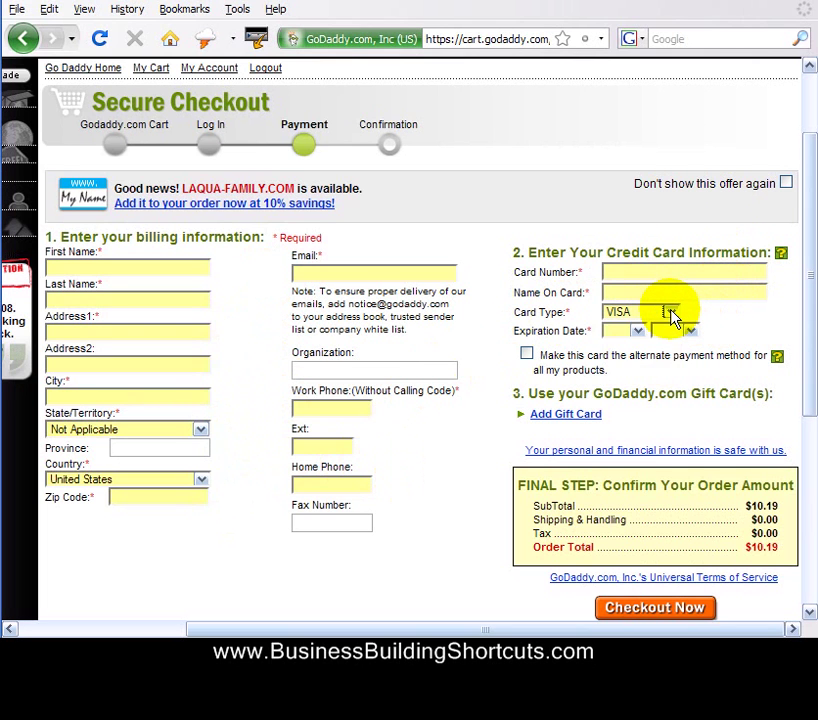
left_click(638, 331)
left_click(638, 332)
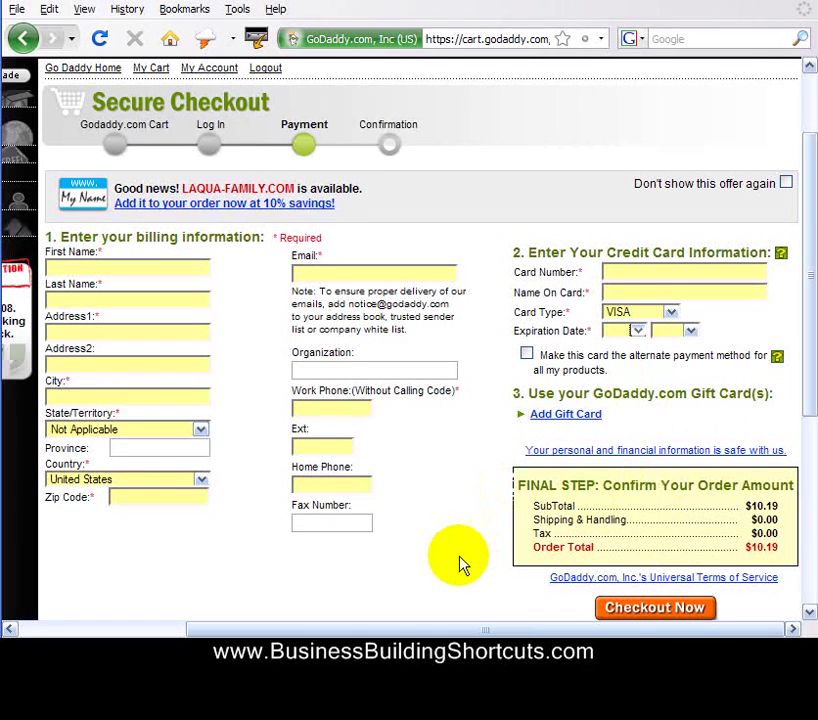
left_click(806, 611)
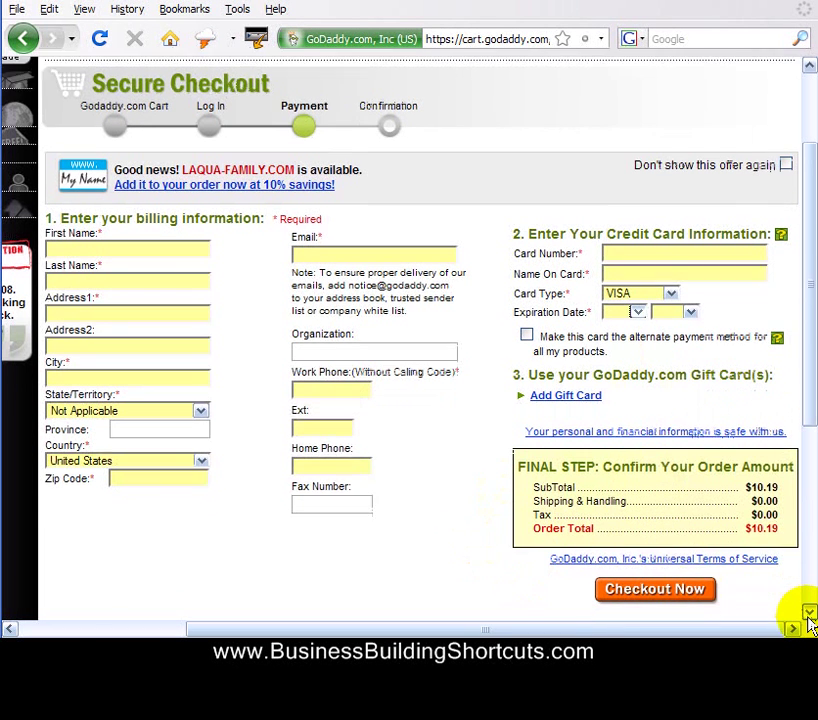